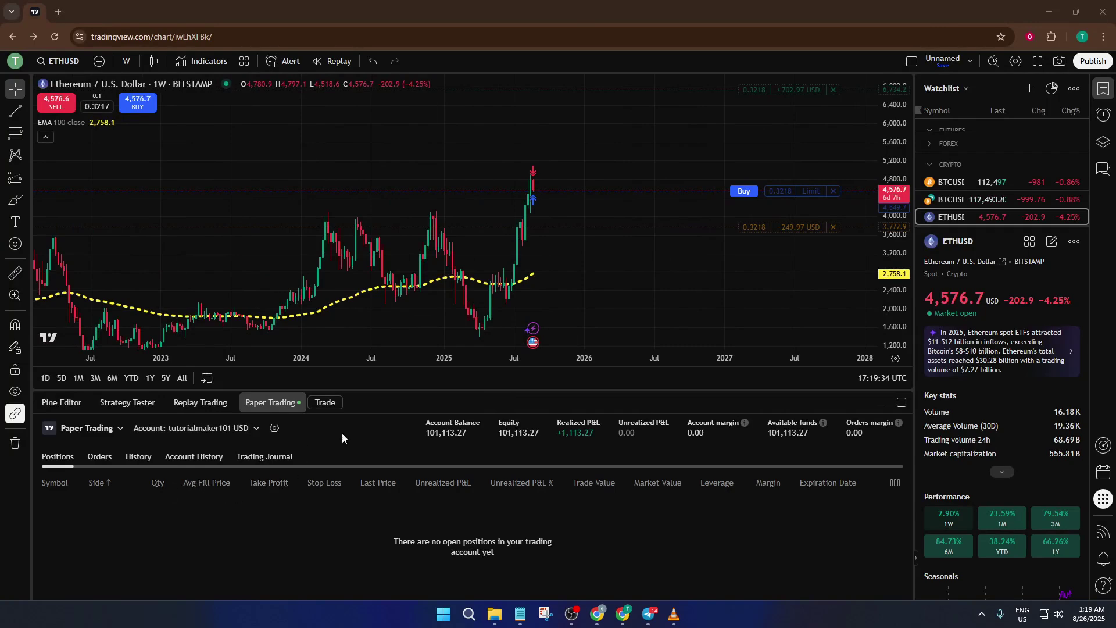
Step: Collapse the Paper Trading panel and cancel the pending ETHUSD buy limit order
{"action": "left_click", "coordinate": [290, 402]}
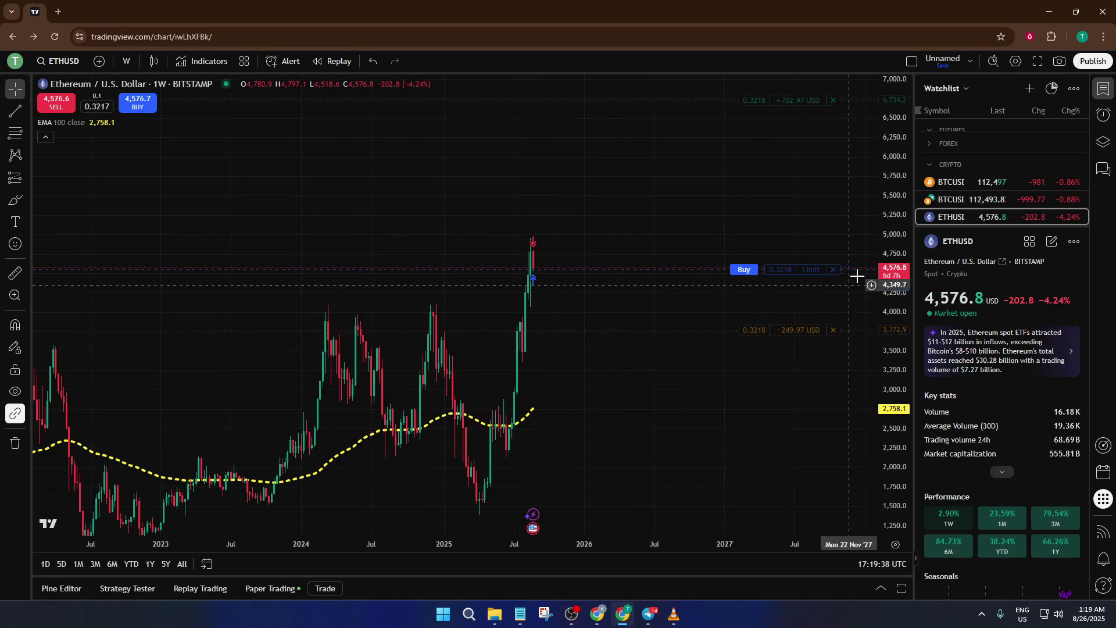
{"action": "left_click", "coordinate": [831, 270]}
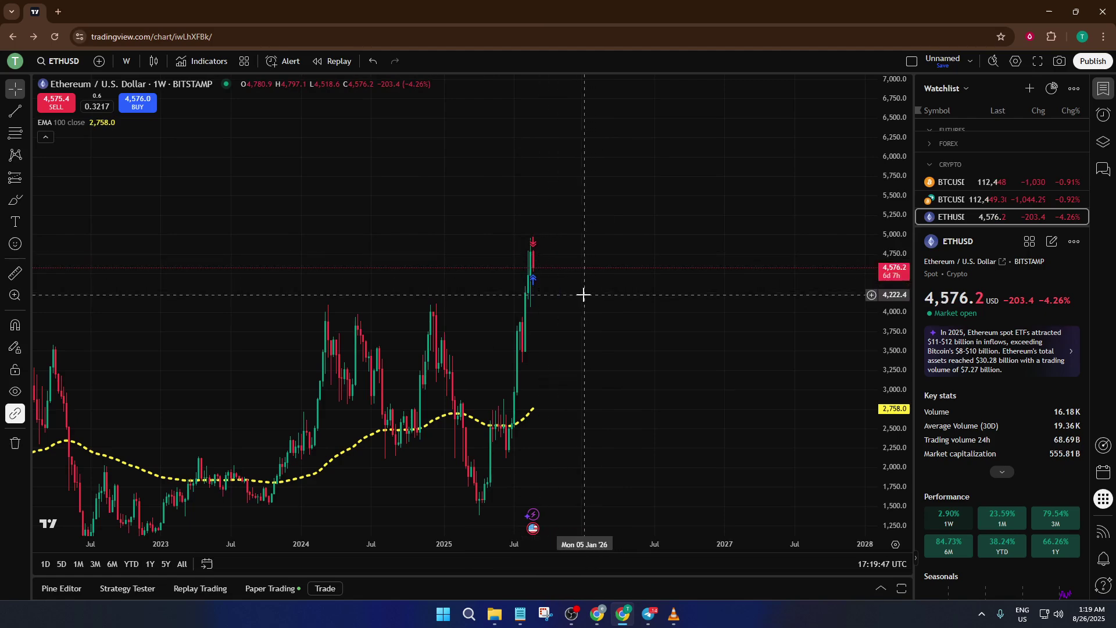
{"action": "scroll", "coordinate": [556, 293], "scroll_direction": "up", "scroll_amount": 1}
{"action": "scroll", "coordinate": [558, 296], "scroll_direction": "up", "scroll_amount": 1}
{"action": "scroll", "coordinate": [562, 304], "scroll_direction": "up", "scroll_amount": 1}
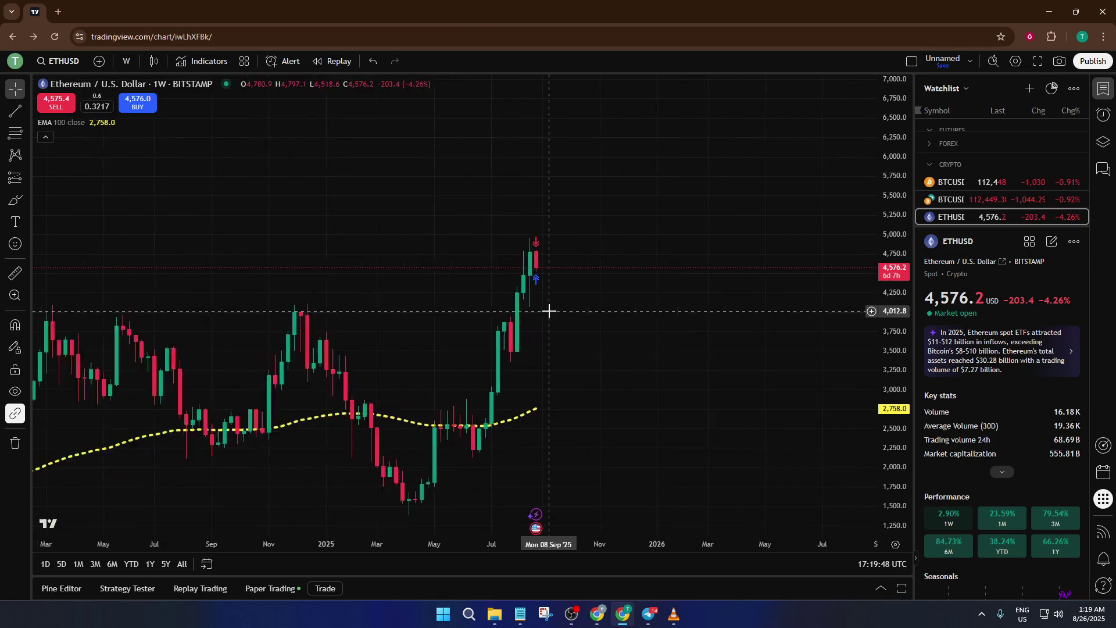
{"action": "scroll", "coordinate": [567, 309], "scroll_direction": "up", "scroll_amount": 1}
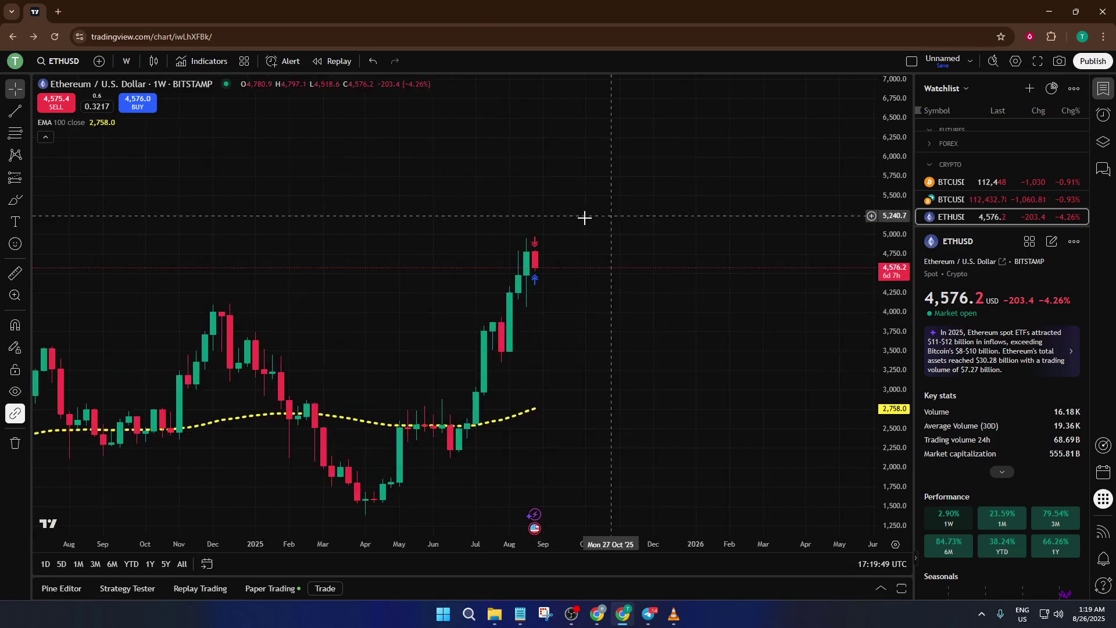
Step: Pan the ETHUSD weekly chart left to leave space past the latest candle
{"action": "mouse_move", "coordinate": [719, 312]}
{"action": "left_mouse_down"}
{"action": "mouse_move", "coordinate": [589, 297]}
{"action": "mouse_move", "coordinate": [588, 319]}
{"action": "left_mouse_up"}
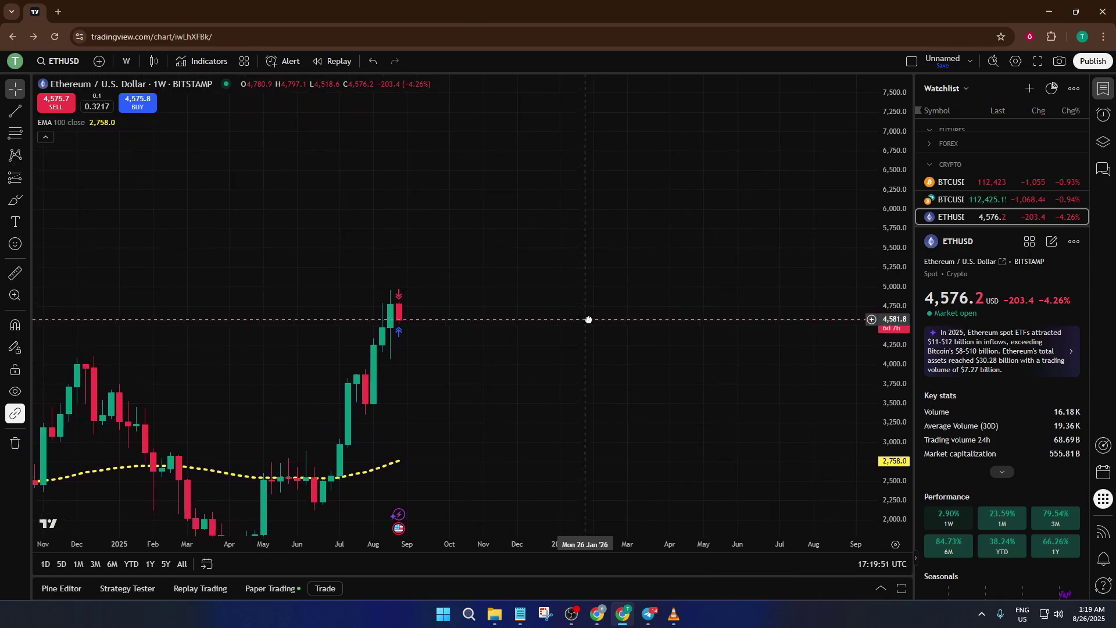
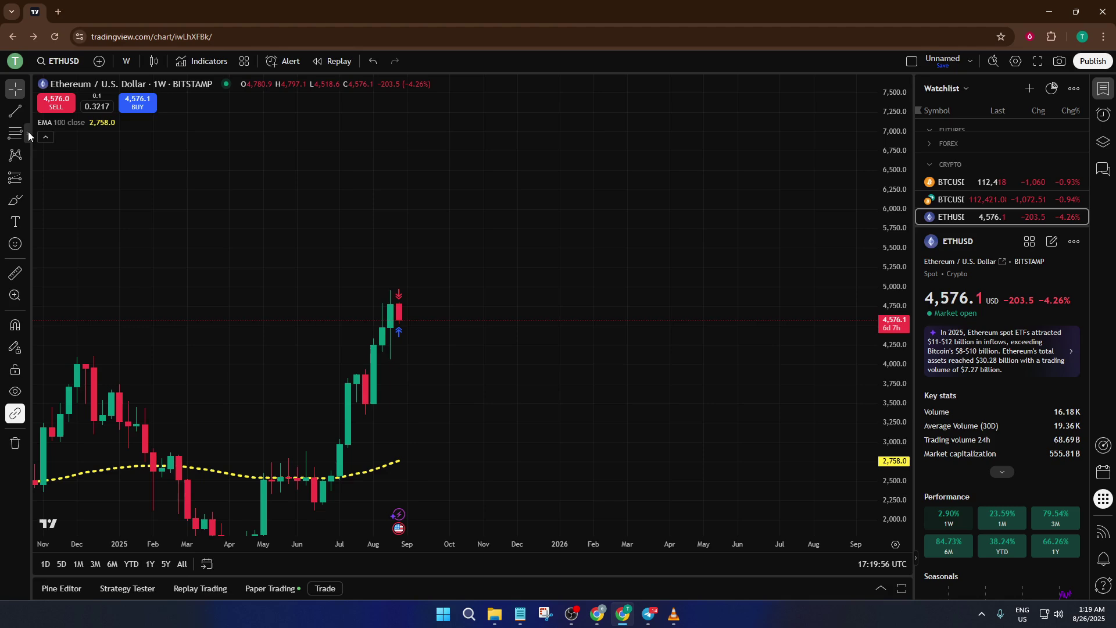
Step: Select the Long Position tool from the Projection tools in the left toolbar
{"action": "left_click", "coordinate": [25, 180]}
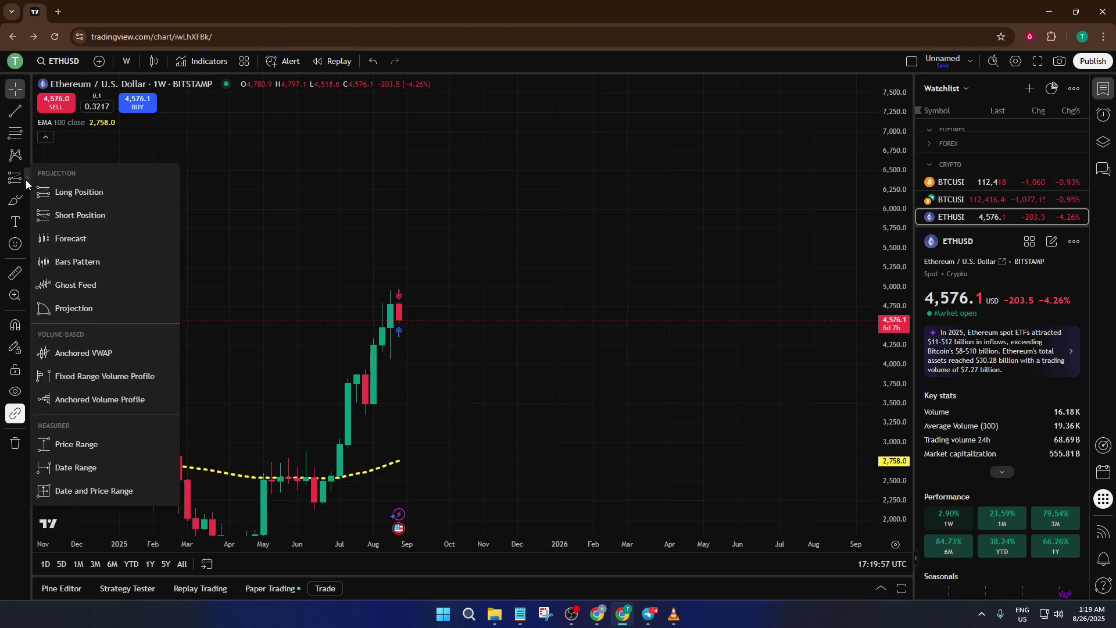
{"action": "left_click", "coordinate": [93, 193]}
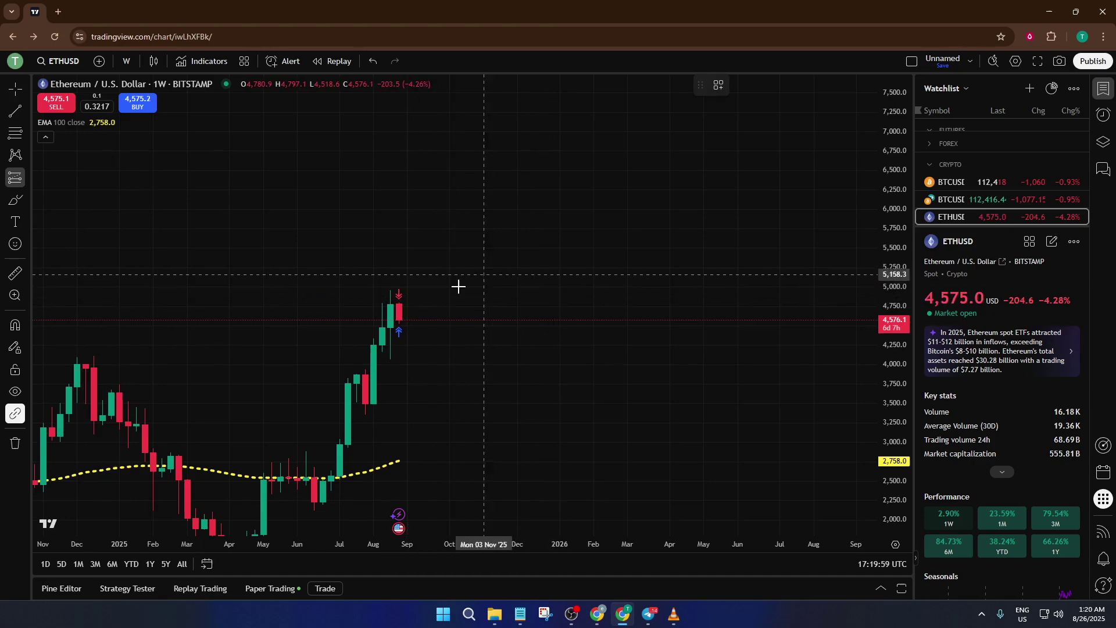
Step: Place the long position at the latest candle and drag its target up to about 6,678.2
{"action": "left_click", "coordinate": [398, 328]}
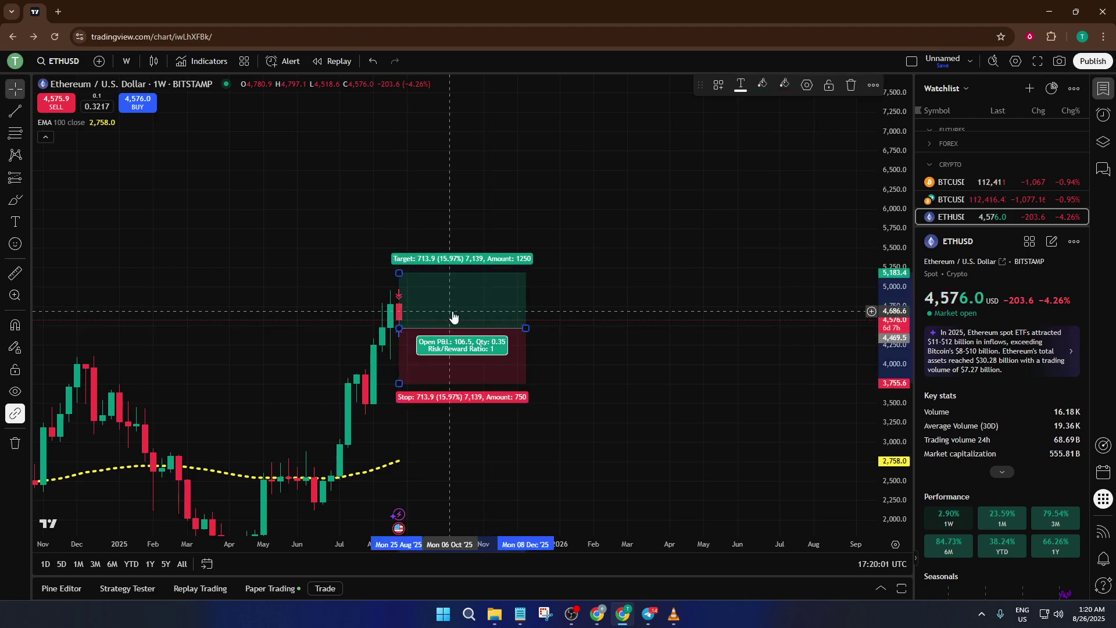
{"action": "left_click_drag", "start_coordinate": [450, 316], "coordinate": [448, 316]}
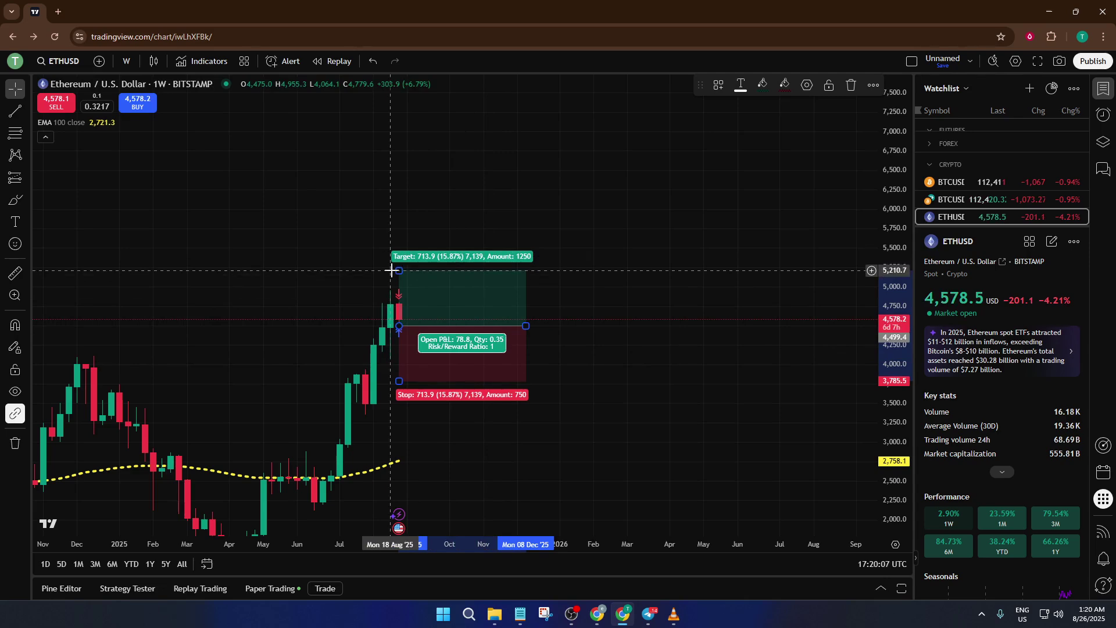
{"action": "left_click_drag", "start_coordinate": [398, 270], "coordinate": [399, 156]}
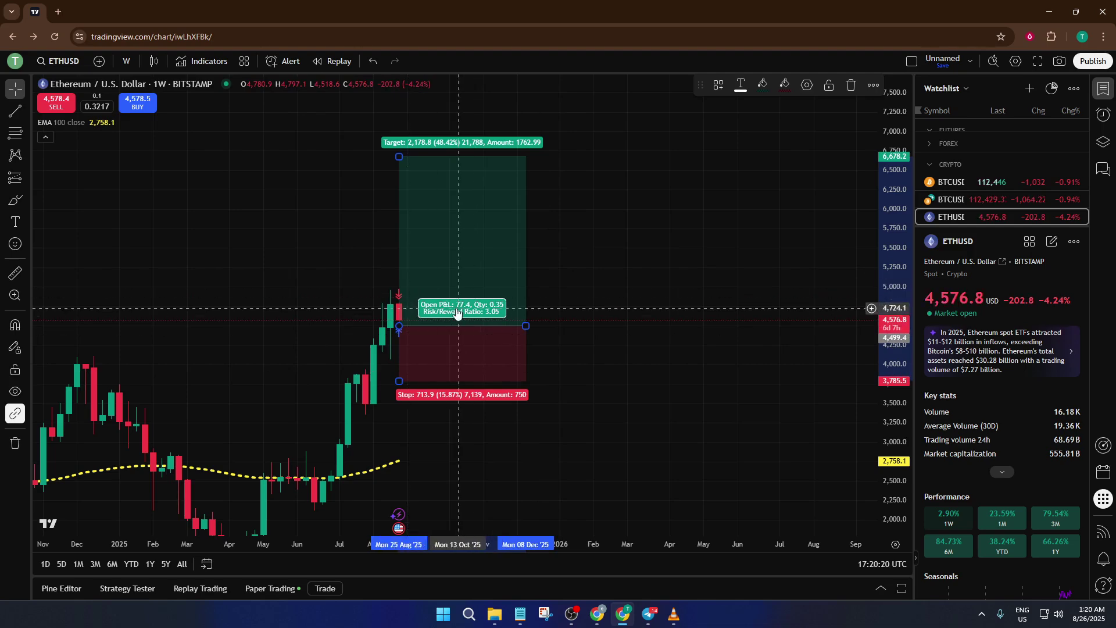
Step: Create a limit order from the long position's context menu, filling in 4,499.4 entry, TP and SL
{"action": "right_click", "coordinate": [462, 275]}
{"action": "mouse_move", "coordinate": [515, 281]}
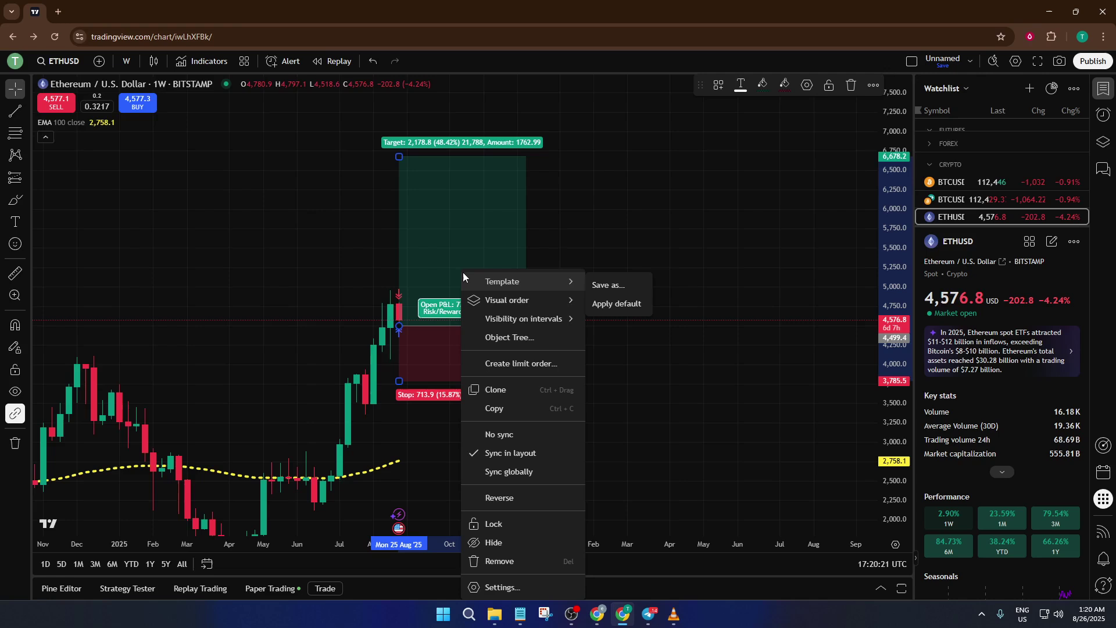
{"action": "left_click", "coordinate": [520, 363]}
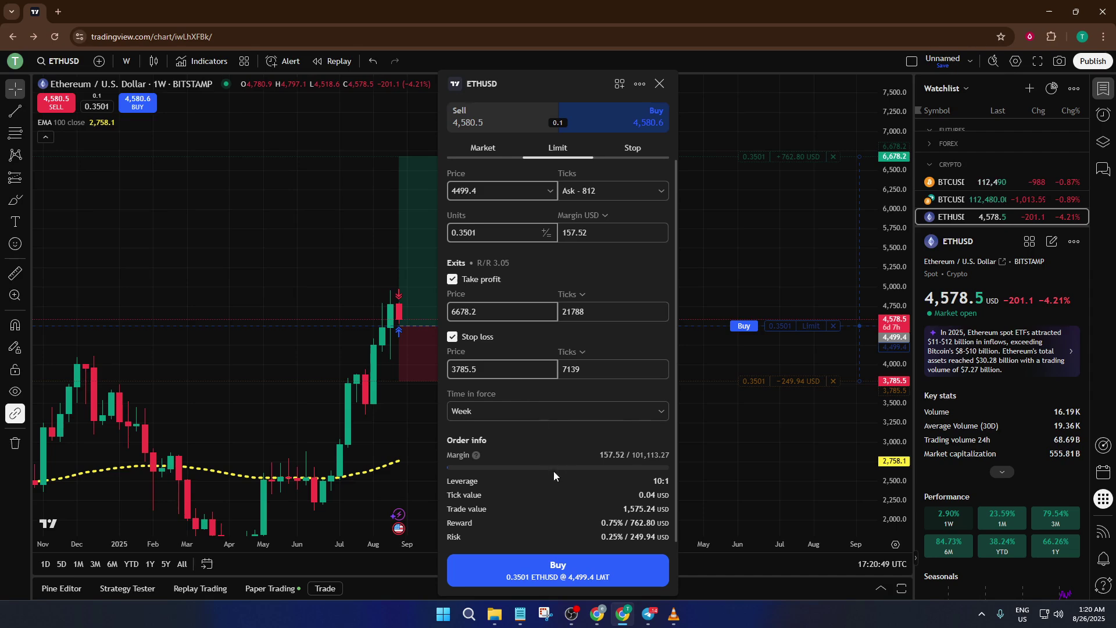
Step: Submit the 0.3501 ETHUSD buy limit at 4,499.4 and confirm sending it
{"action": "left_click", "coordinate": [568, 565]}
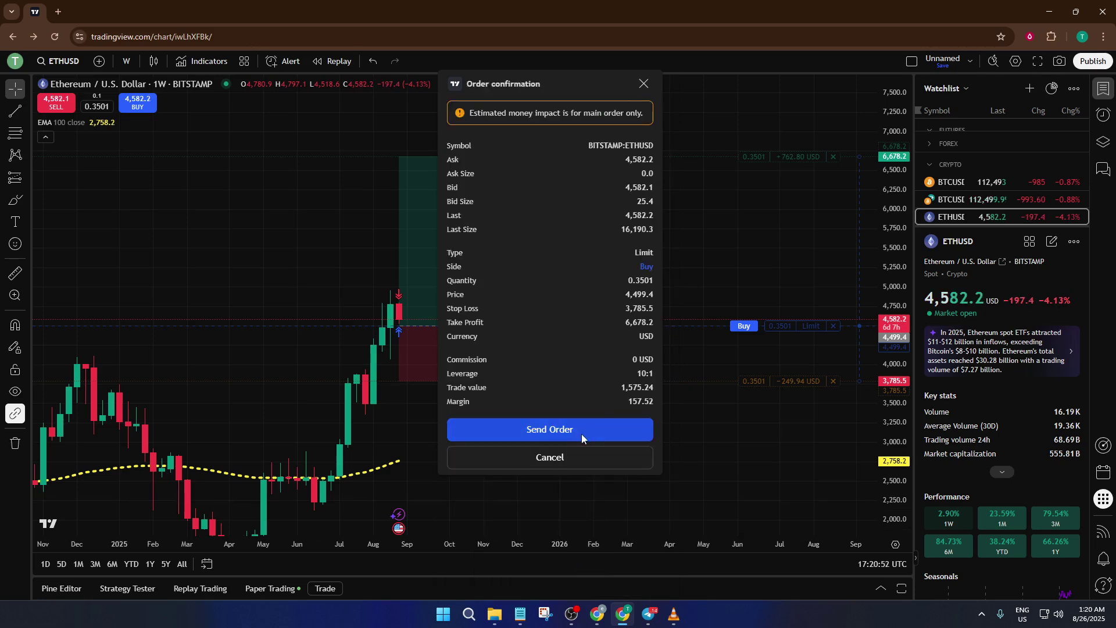
{"action": "left_click", "coordinate": [582, 434]}
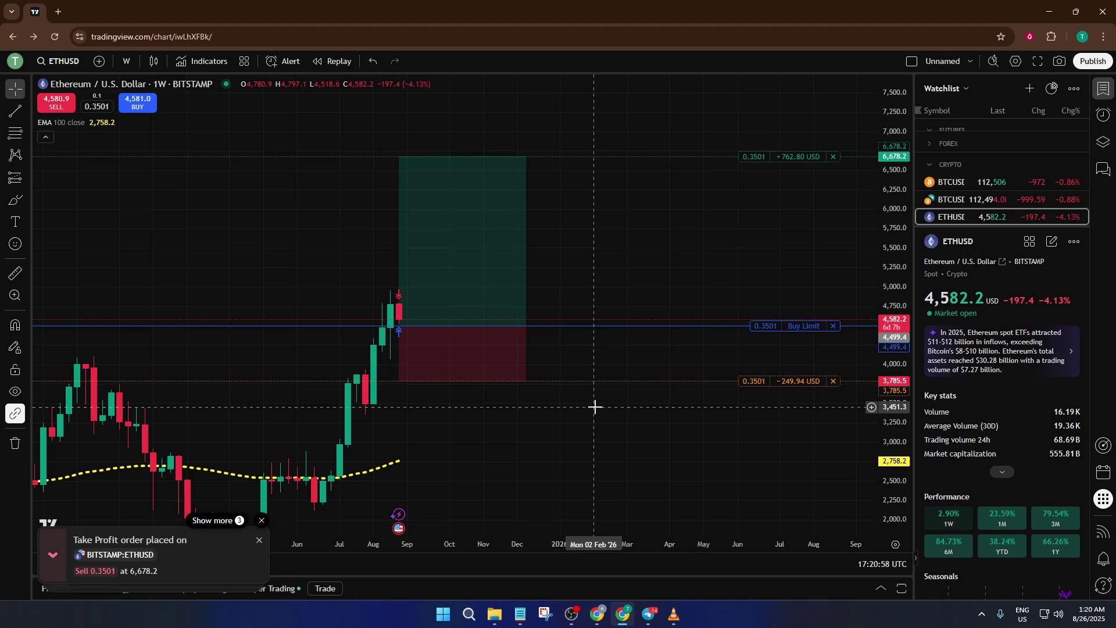
{"action": "scroll", "coordinate": [595, 407], "scroll_direction": "down", "scroll_amount": 2}
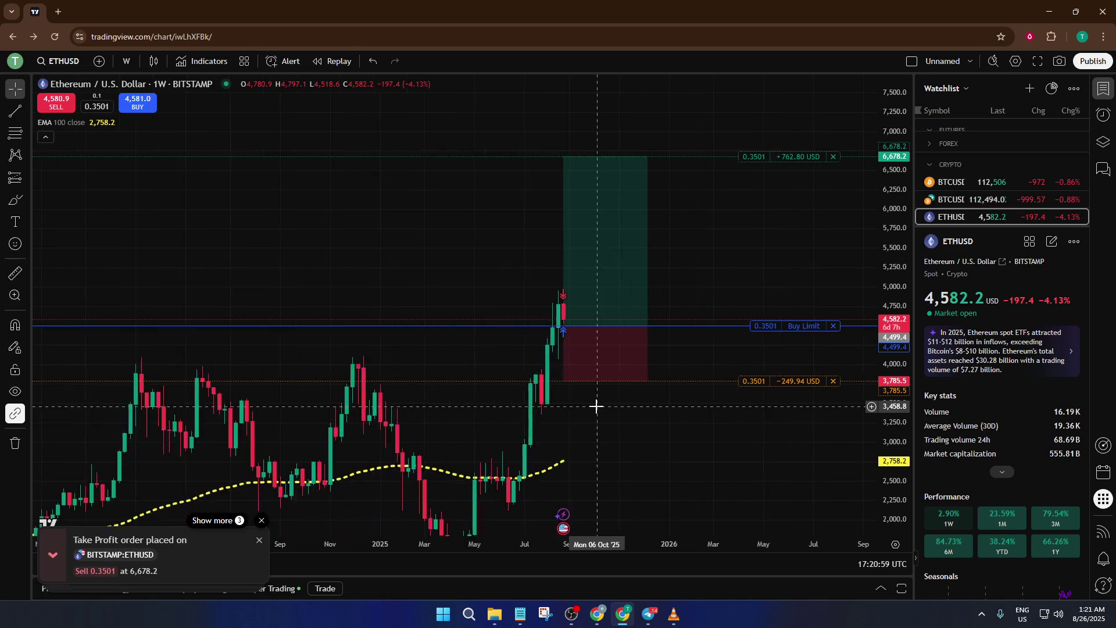
{"action": "scroll", "coordinate": [617, 405], "scroll_direction": "down", "scroll_amount": 2}
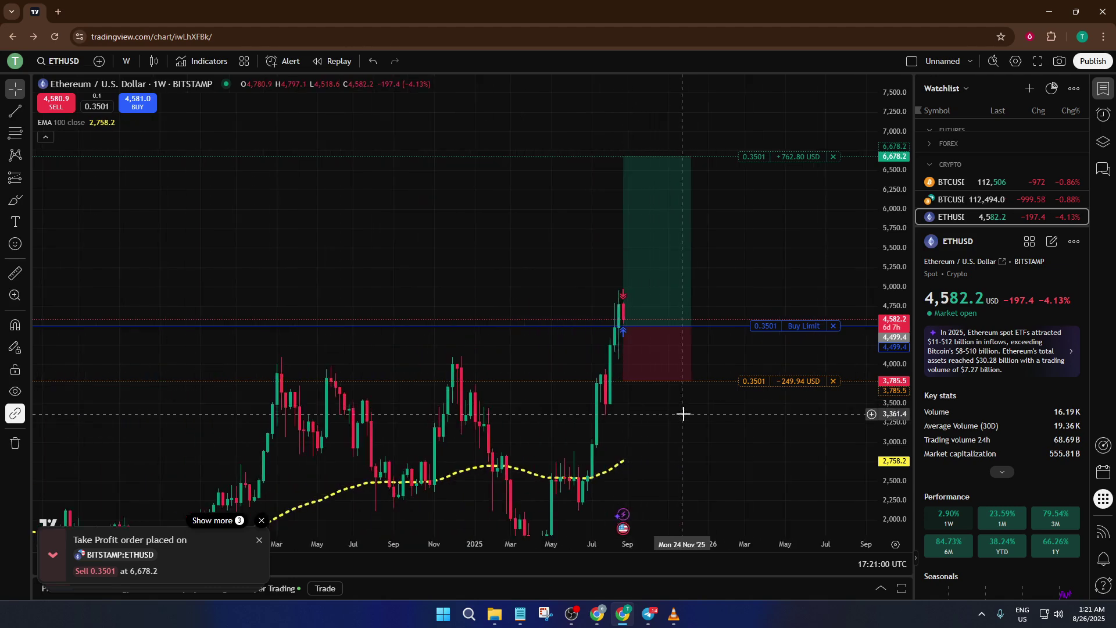
Step: Drag the weekly chart to recentre the candles and pending order lines
{"action": "left_click_drag", "start_coordinate": [667, 405], "coordinate": [462, 378]}
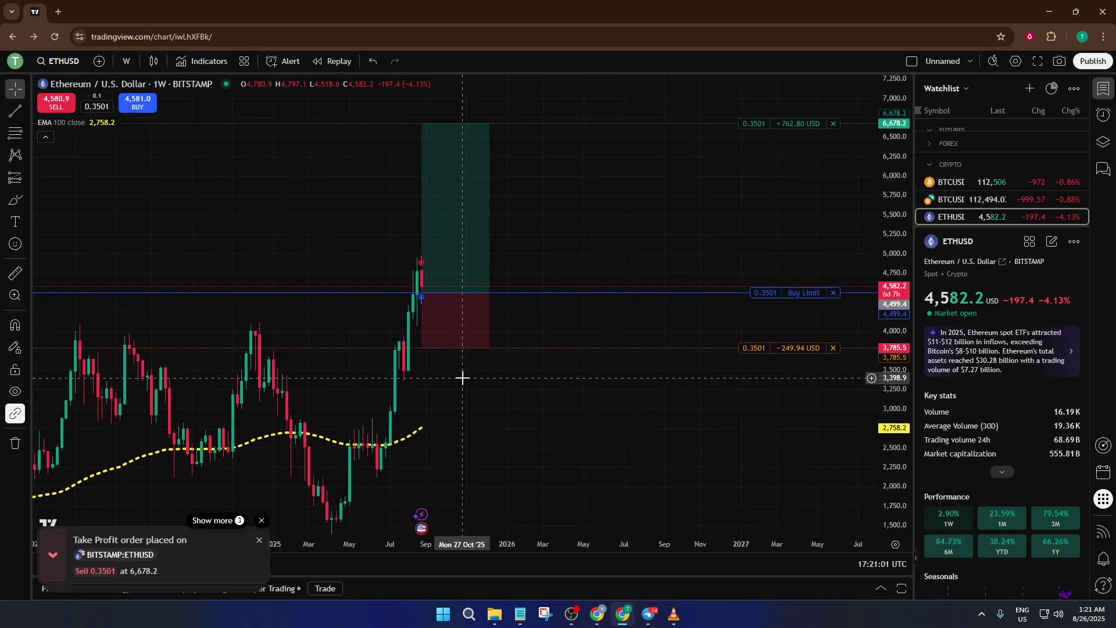